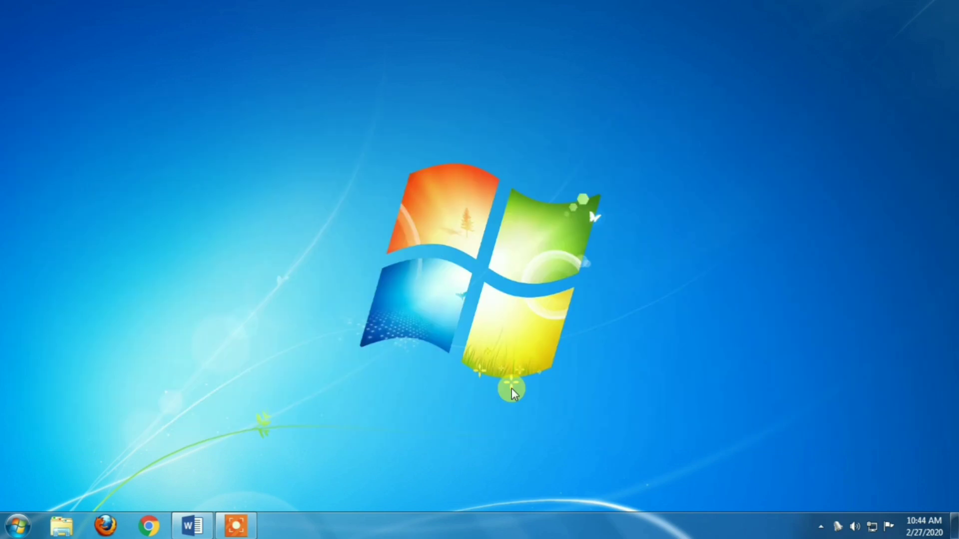
Bring the Word document back up and turn on the rulers
click(186, 527)
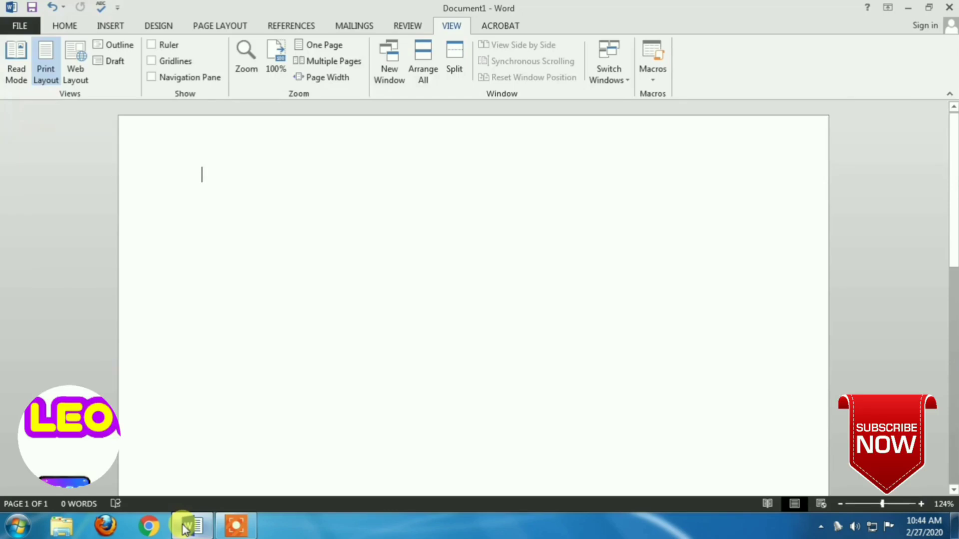
key(alt+w)
key(r)
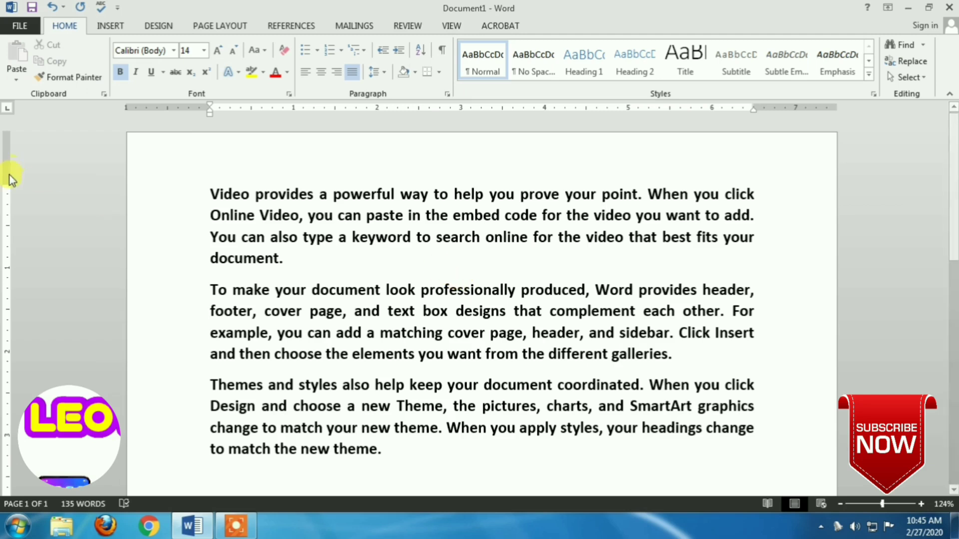
Shrink the top page margin and adjust the bottom margin on the vertical ruler
mouse_move(7, 185)
mouse_down()
mouse_move(7, 167)
mouse_move(7, 234)
mouse_move(7, 189)
mouse_up()
scroll(78, 364, down, 10)
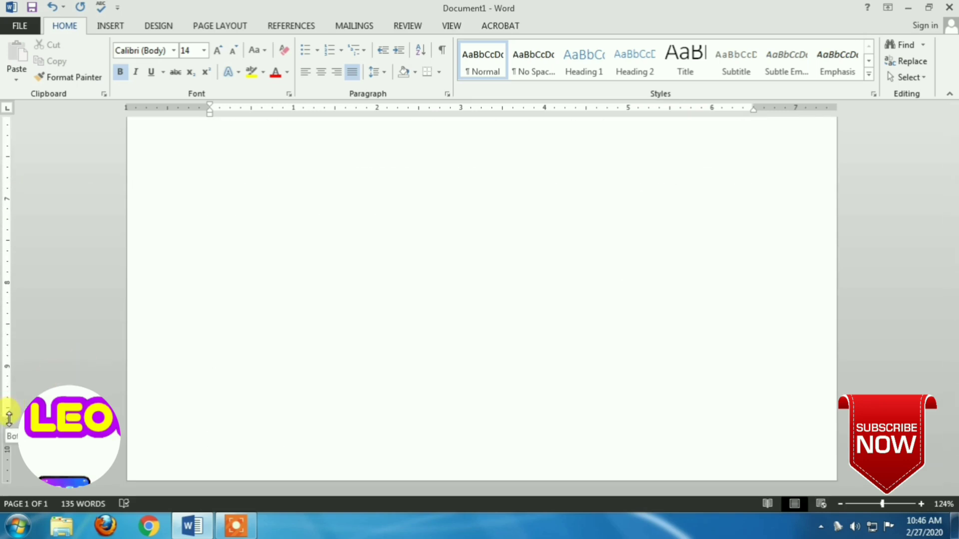
mouse_move(9, 419)
mouse_down()
mouse_move(17, 350)
mouse_move(20, 400)
mouse_move(6, 438)
mouse_move(7, 417)
mouse_up()
scroll(211, 353, up, 8)
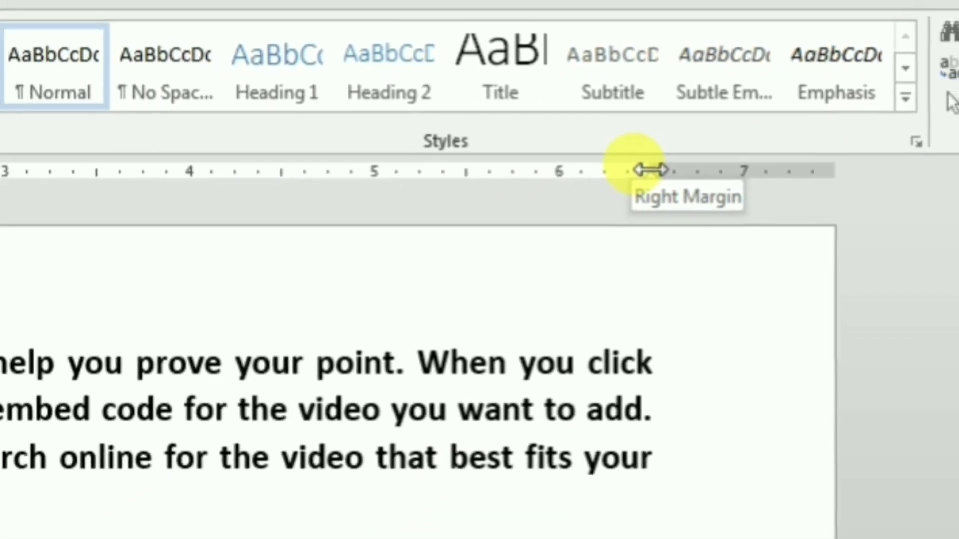
Move the right page margin so lines run wider, then try the second paragraph's right indent
drag(584, 210, 584, 210)
drag(698, 128, 553, 129)
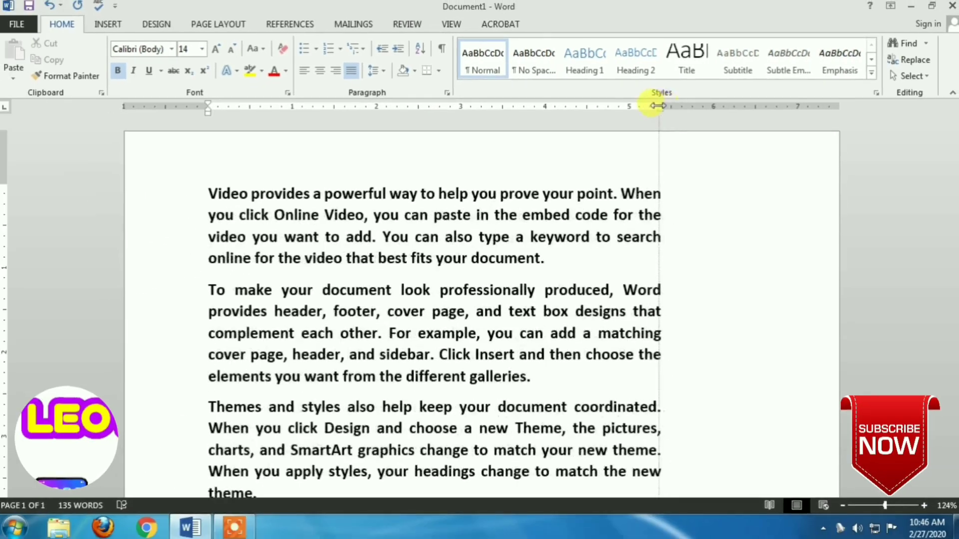
mouse_move(641, 106)
mouse_down()
mouse_move(590, 106)
mouse_move(727, 107)
mouse_move(661, 118)
mouse_move(768, 123)
mouse_move(746, 147)
mouse_up()
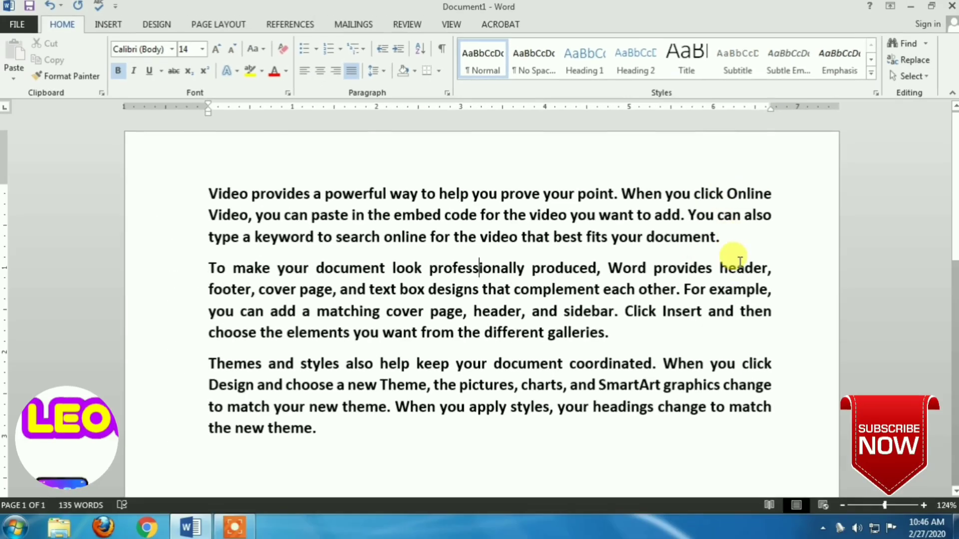
click(738, 270)
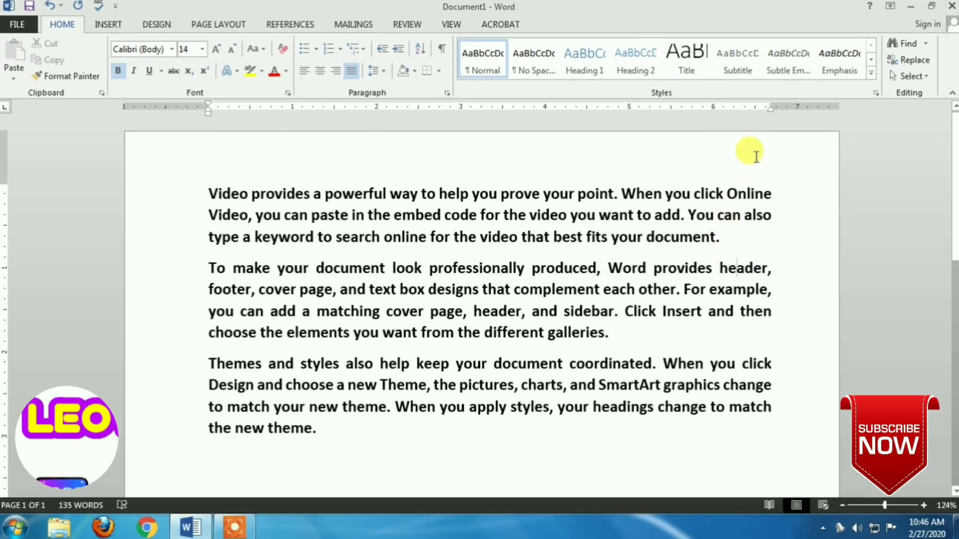
mouse_move(772, 110)
mouse_down()
mouse_move(642, 126)
mouse_move(772, 123)
mouse_up()
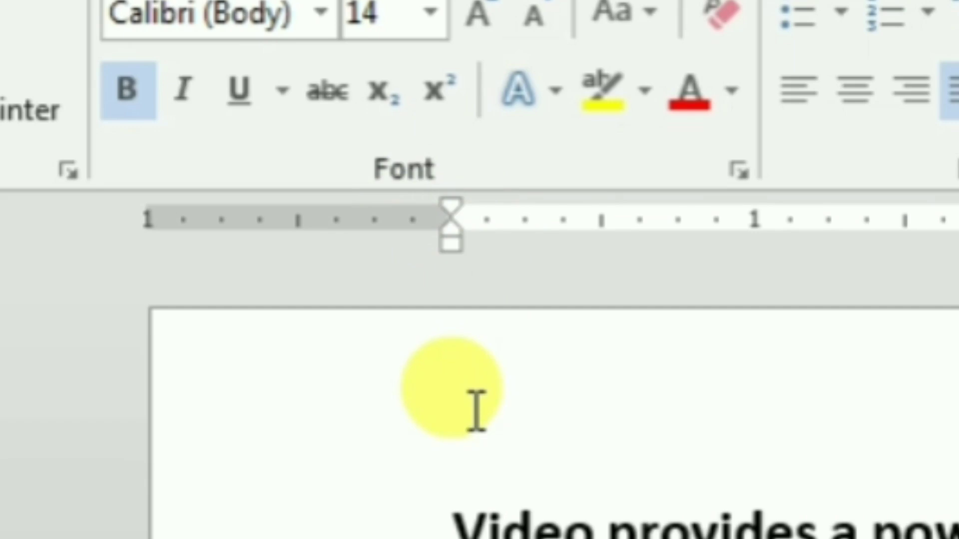
Shift the left page margin, then try first-line and hanging indents on the Themes paragraph
drag(444, 212, 443, 215)
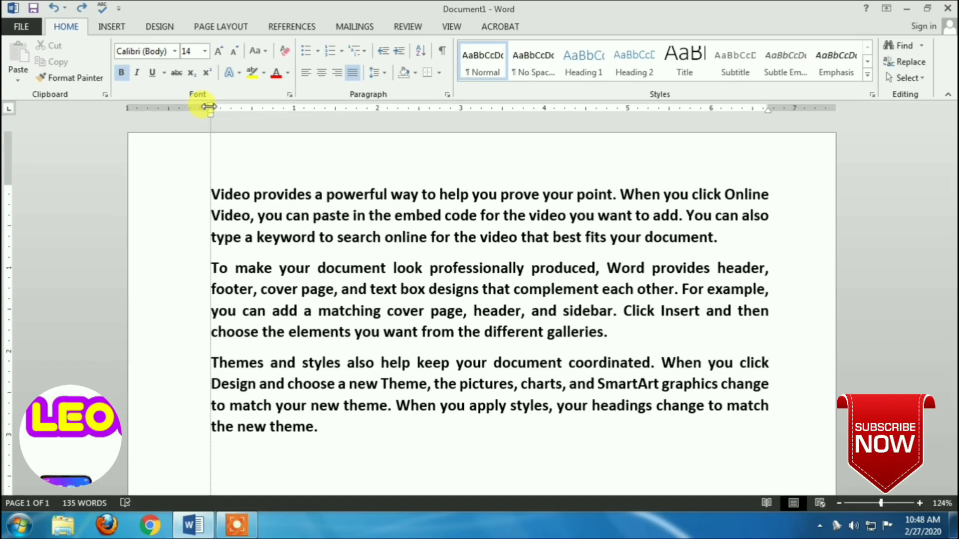
mouse_move(208, 106)
mouse_down()
mouse_move(300, 118)
mouse_move(189, 124)
mouse_up()
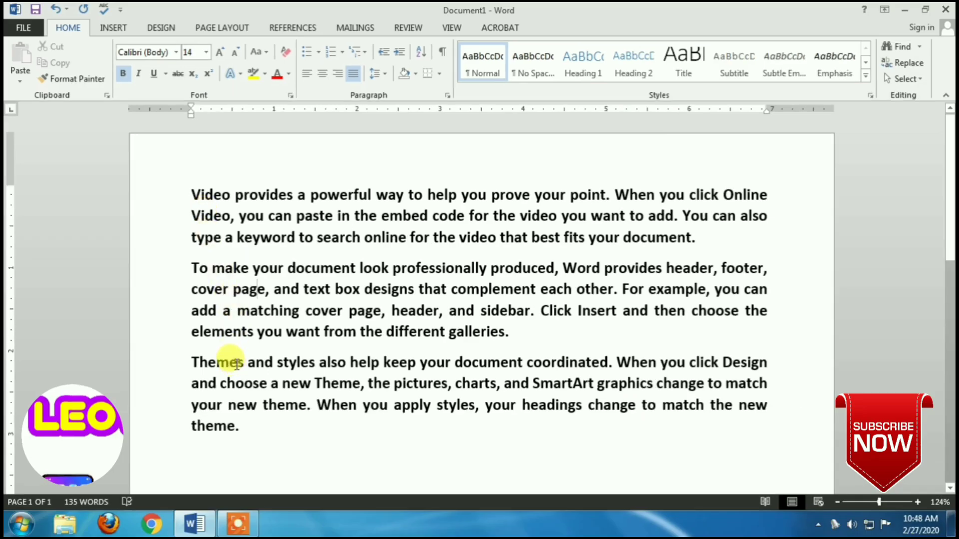
click(237, 362)
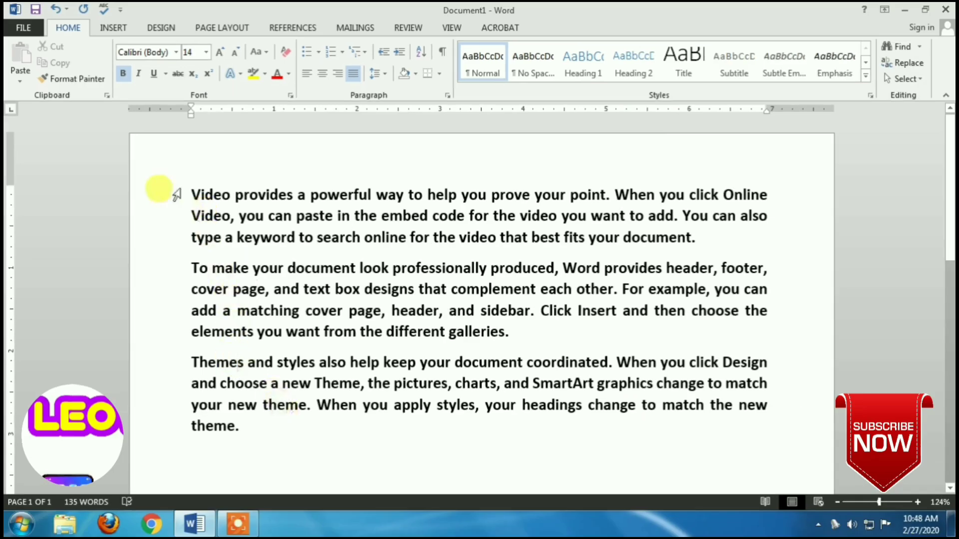
mouse_move(192, 107)
mouse_down()
mouse_move(289, 108)
mouse_move(192, 124)
mouse_up()
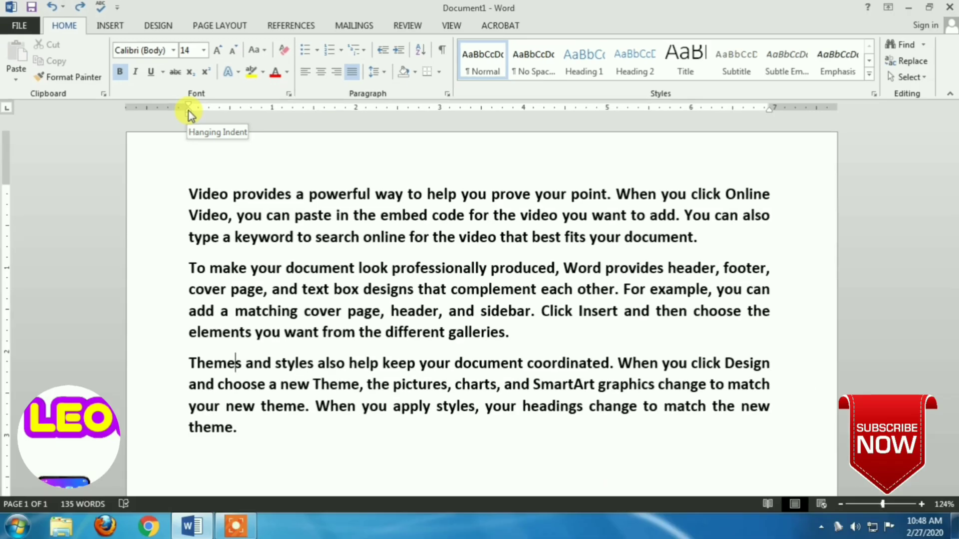
mouse_move(188, 111)
mouse_down()
mouse_move(285, 120)
mouse_move(255, 114)
mouse_move(220, 129)
mouse_move(332, 126)
mouse_move(188, 127)
mouse_up()
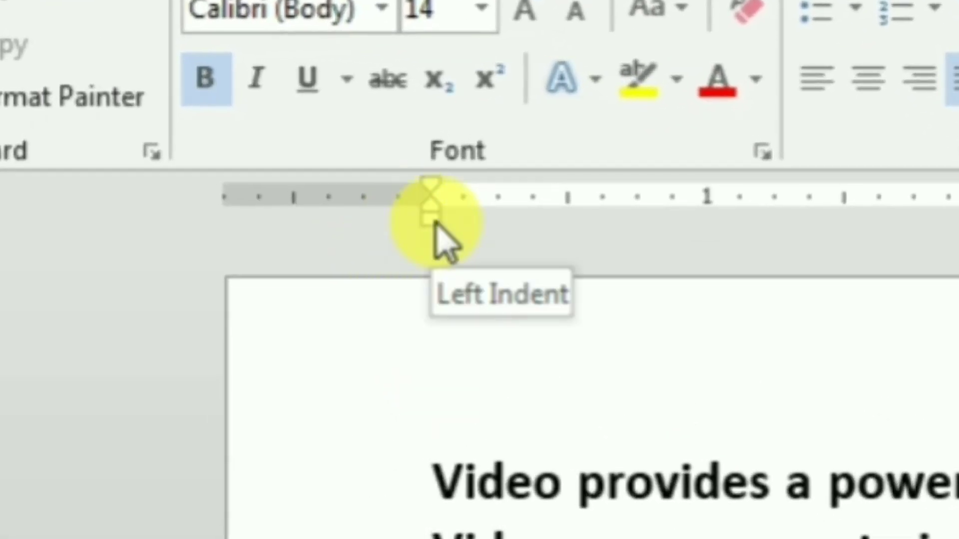
Move the Themes paragraph's left indent back and forth, leaving it flush left
mouse_move(434, 223)
mouse_down()
mouse_move(457, 235)
mouse_move(478, 220)
mouse_up()
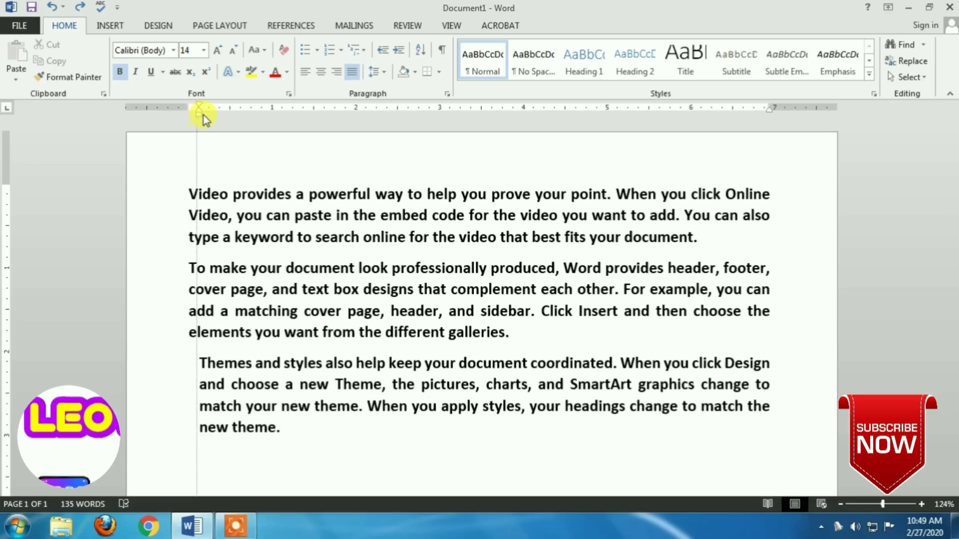
mouse_move(203, 115)
mouse_down()
mouse_move(356, 122)
mouse_move(190, 121)
mouse_up()
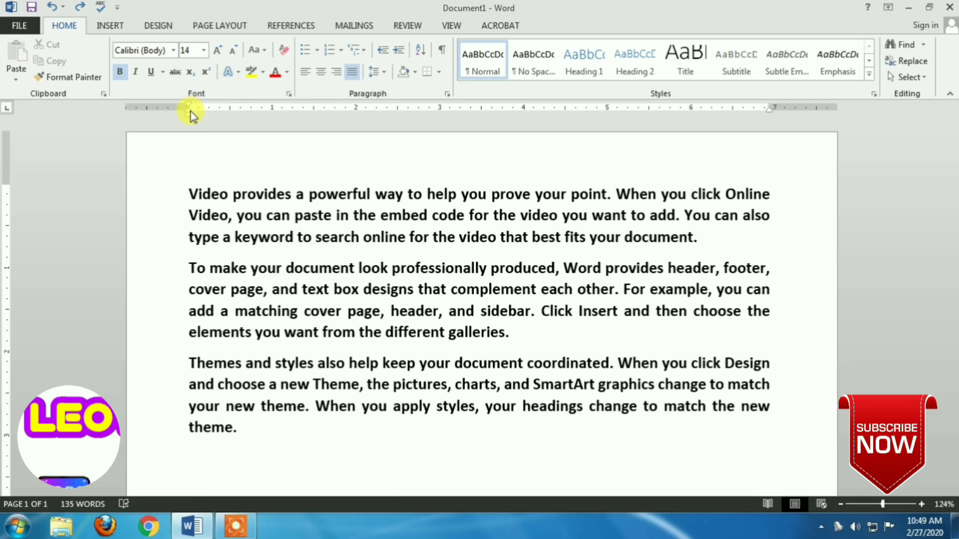
mouse_move(190, 116)
mouse_down()
mouse_move(226, 118)
mouse_move(188, 118)
mouse_up()
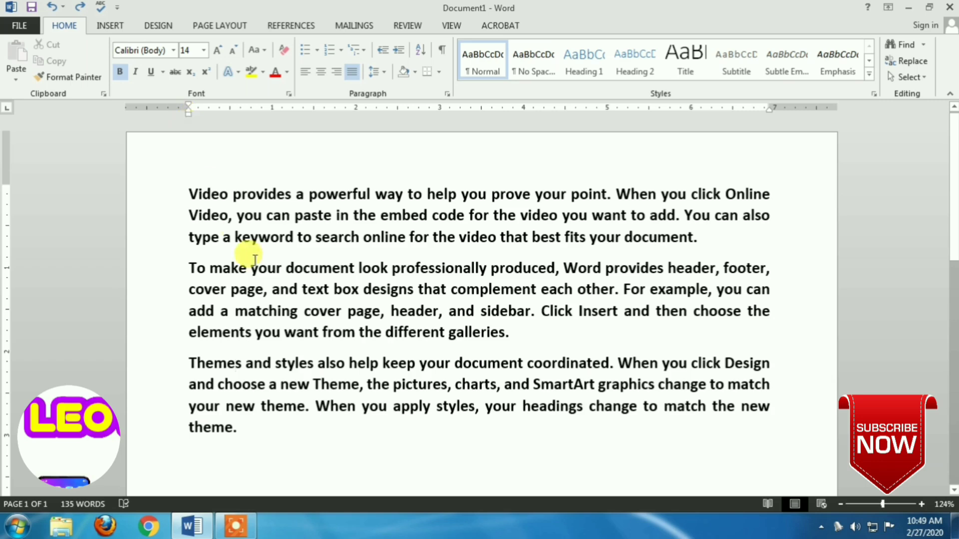
click(282, 364)
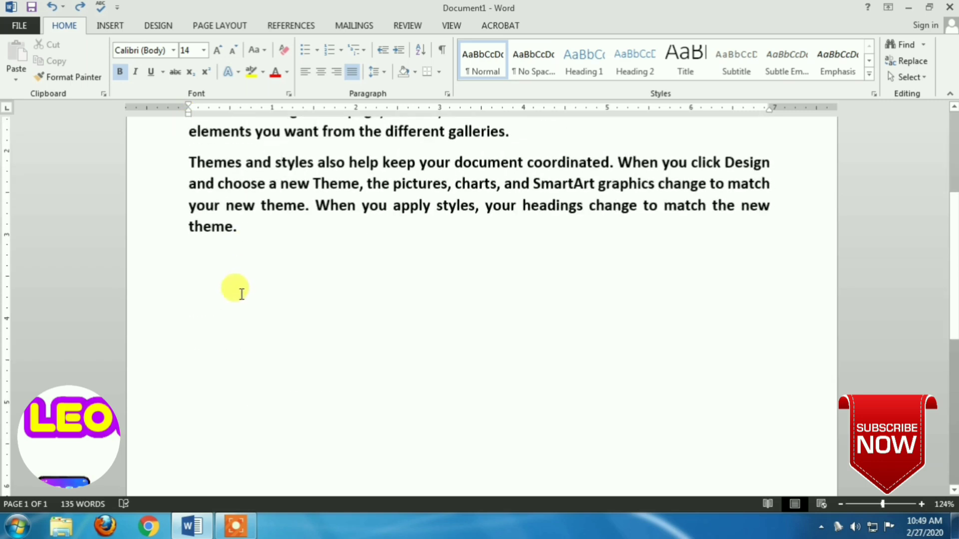
Add a bulleted list of Madurai, Theni and Chennai on the empty line below the paragraphs
click(240, 293)
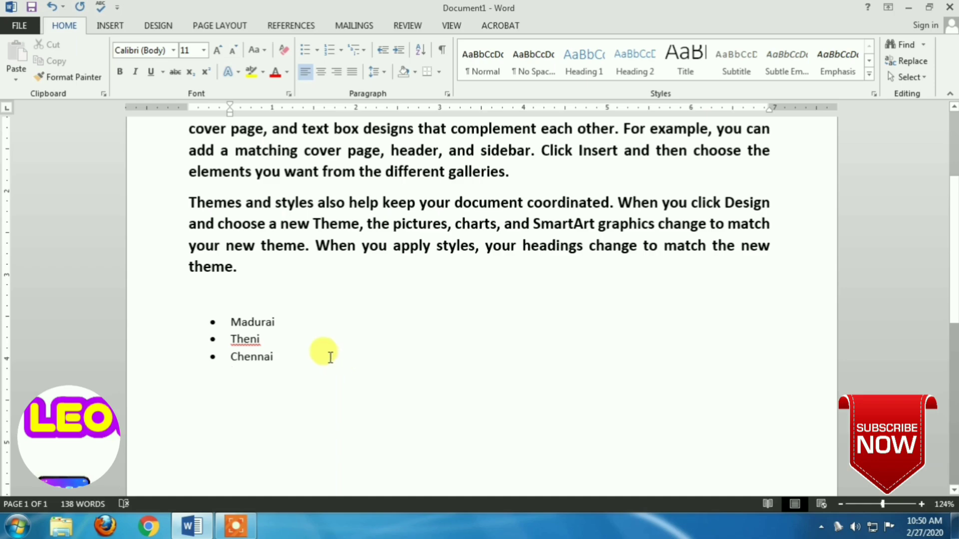
drag(328, 355, 236, 322)
click(340, 353)
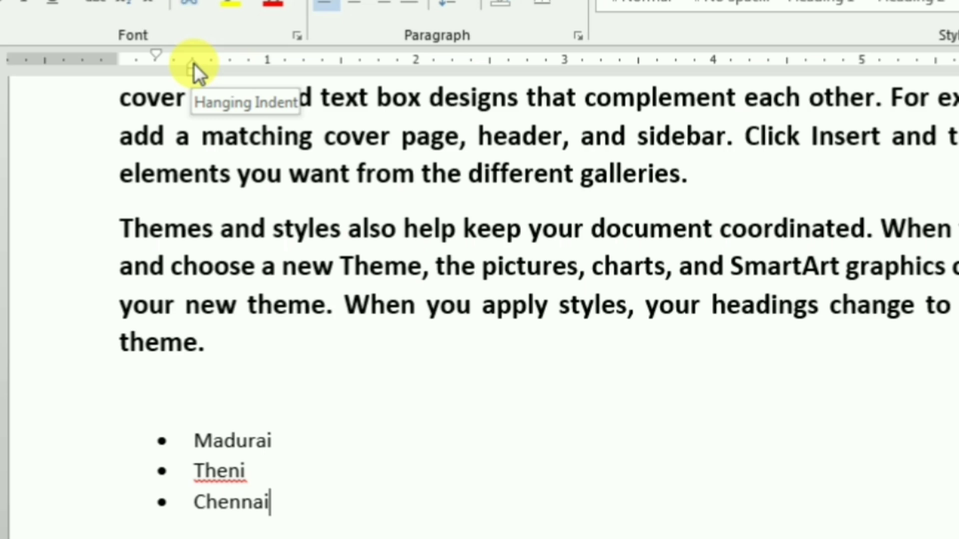
Adjust the bulleted list's indent and hanging indent, then move the left margin to widen the text
mouse_move(194, 64)
mouse_down()
mouse_move(130, 53)
mouse_move(173, 53)
mouse_up()
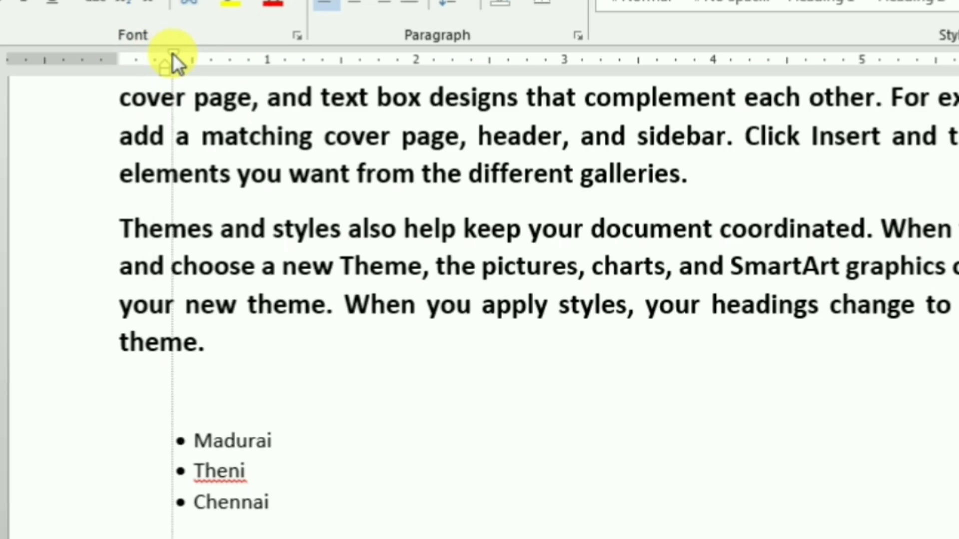
drag(172, 53, 173, 53)
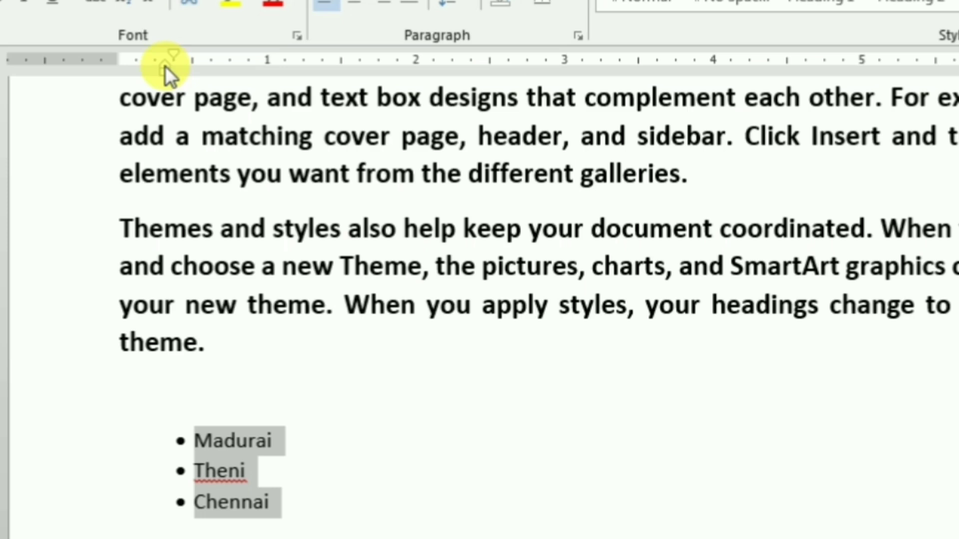
mouse_move(165, 65)
mouse_down()
mouse_move(348, 92)
mouse_move(212, 90)
mouse_move(221, 74)
mouse_move(305, 92)
mouse_move(504, 104)
mouse_move(235, 93)
mouse_up()
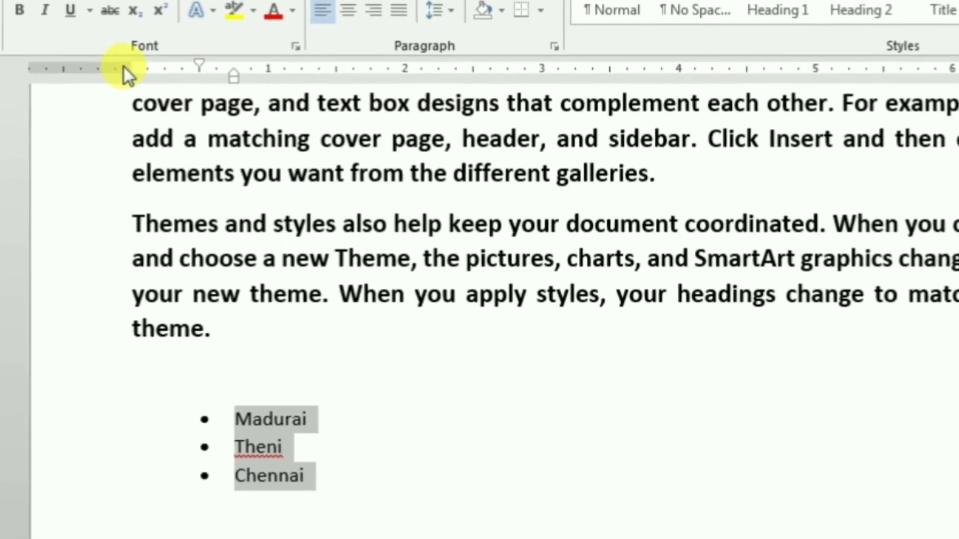
drag(124, 67, 480, 97)
drag(402, 126, 193, 122)
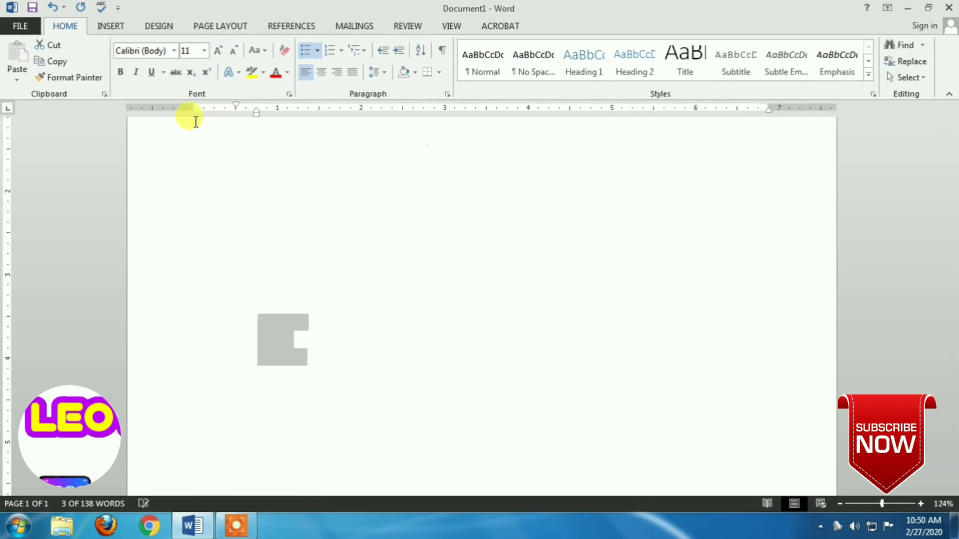
Step the empty line below the list through the default tab stops, then remove the tabs
click(366, 292)
scroll(357, 300, down, 2)
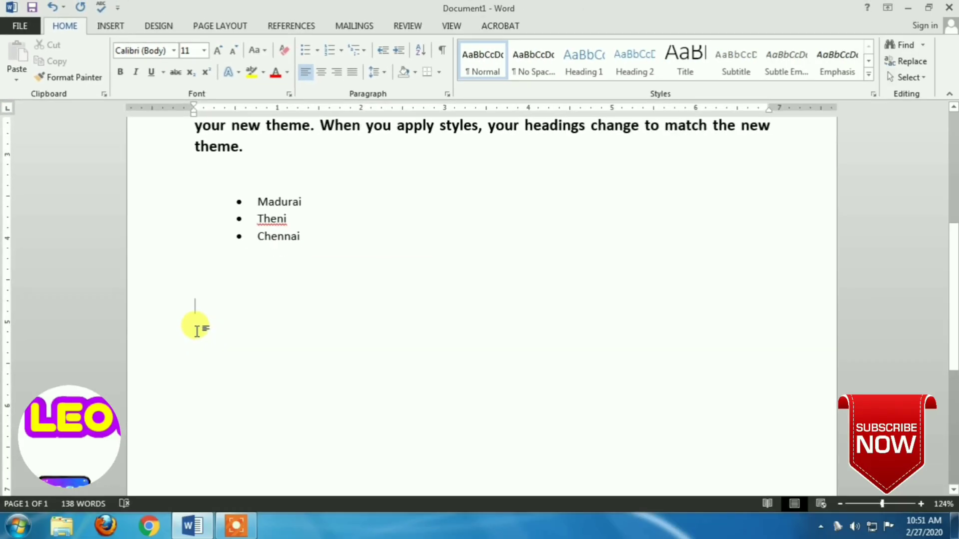
key(Tab)
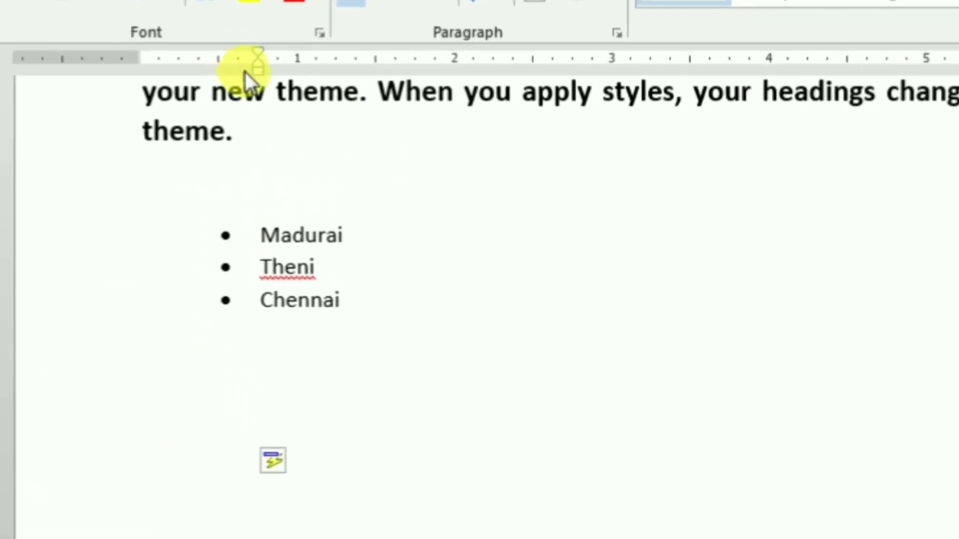
key(Tab)
key(Tab)
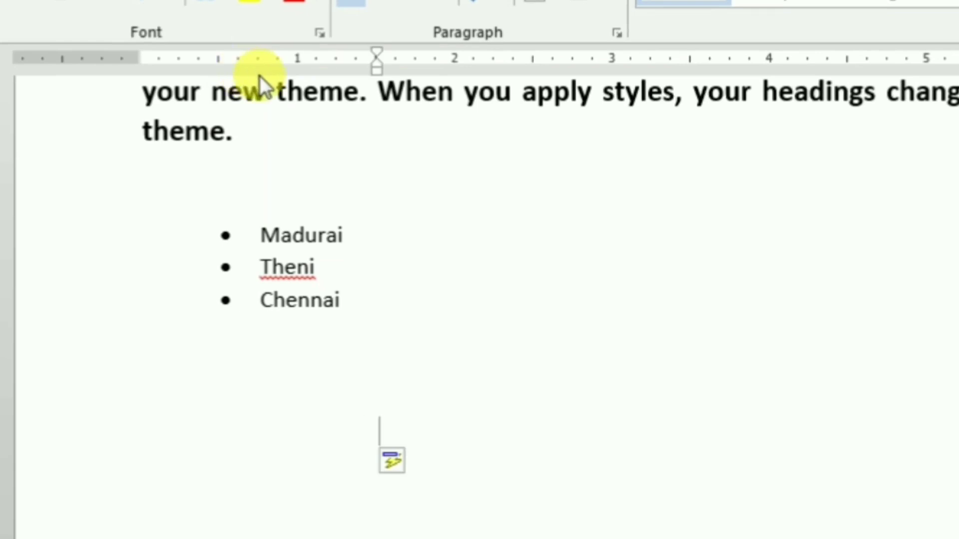
key(Tab)
key(Tab)
key(Tab)
key(Tab)
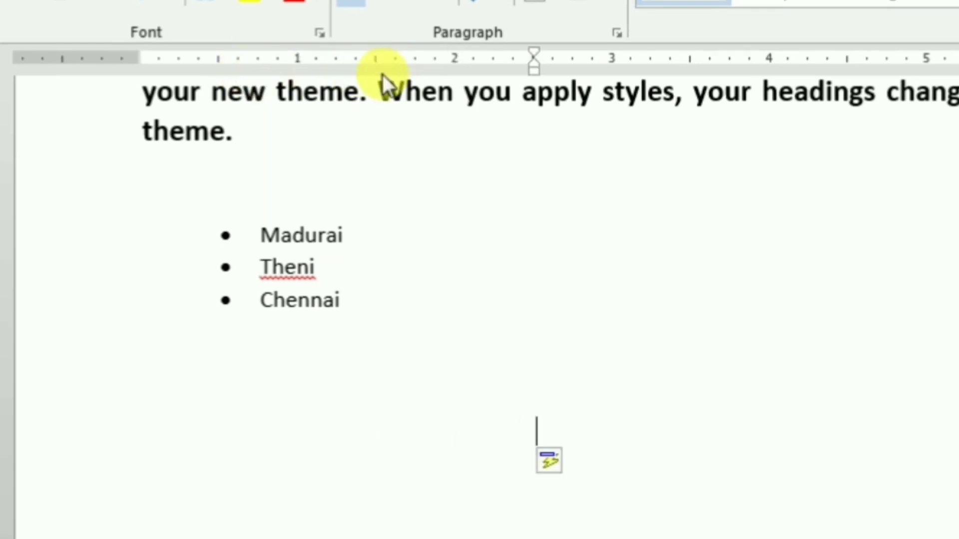
key(Tab)
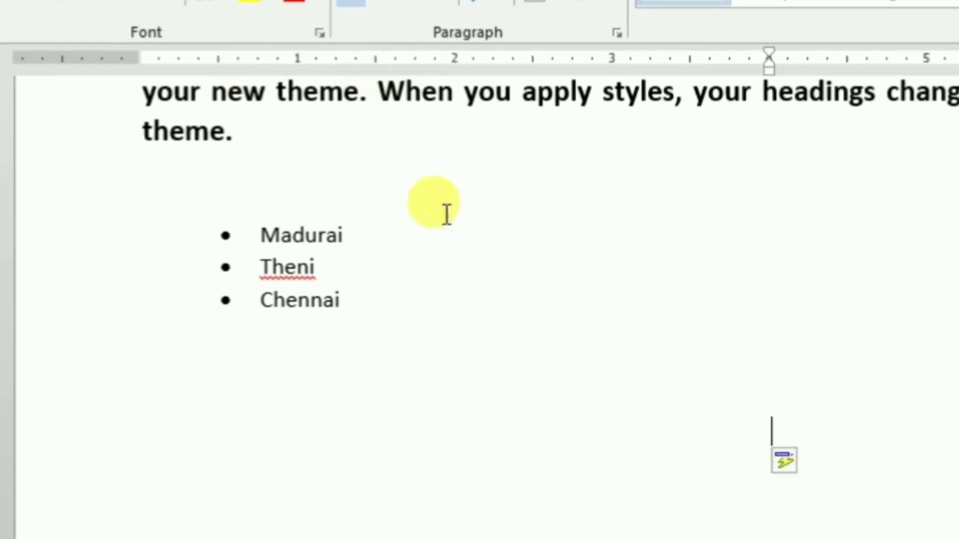
key(BackSpace)
key(BackSpace)
key(BackSpace)
key(BackSpace)
key(BackSpace)
key(BackSpace)
key(BackSpace)
key(BackSpace)
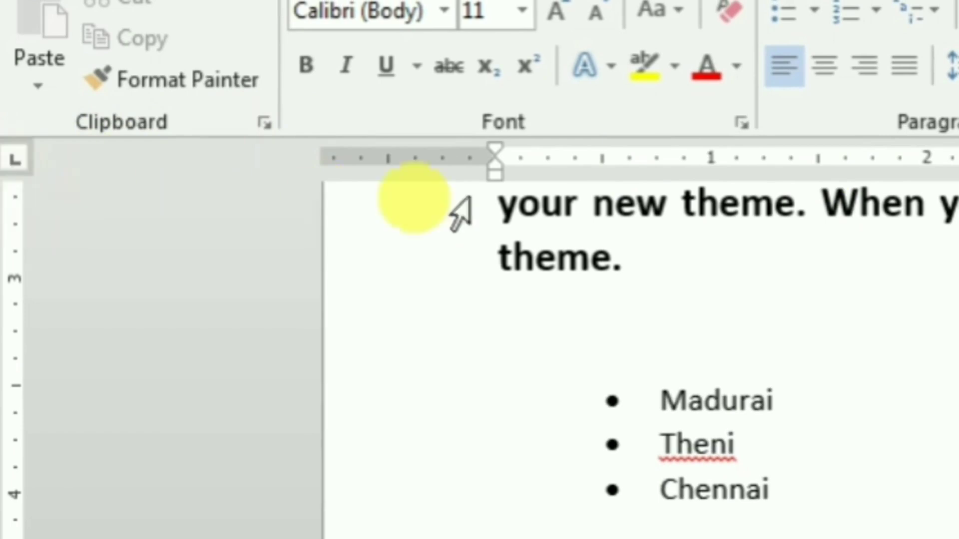
Add left tab stops at about 1.5", 4.13" and 4.88" for the line below the list
click(821, 161)
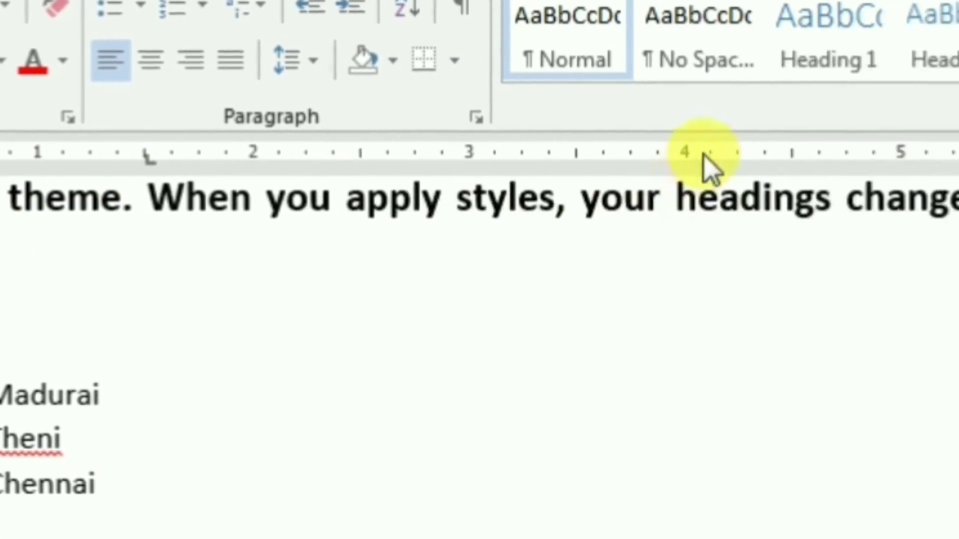
click(958, 162)
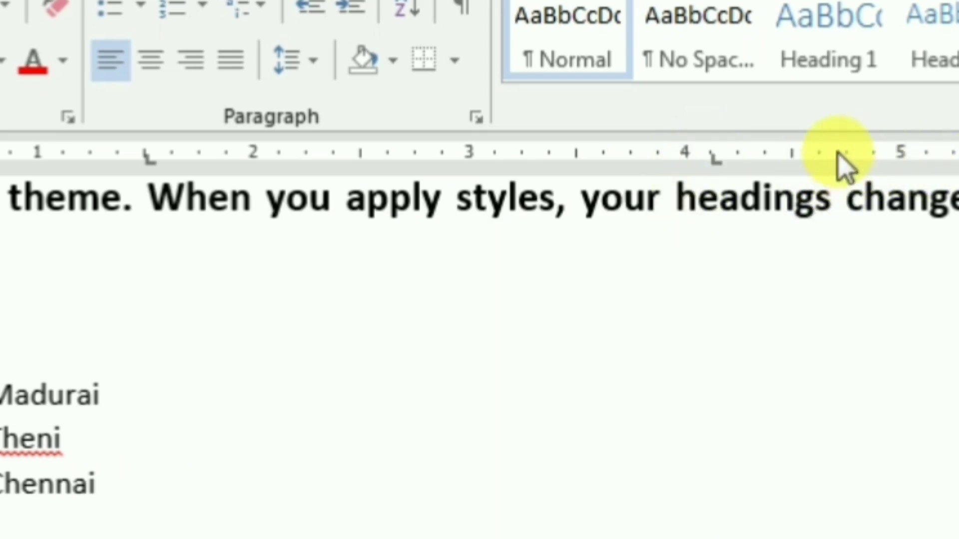
click(875, 156)
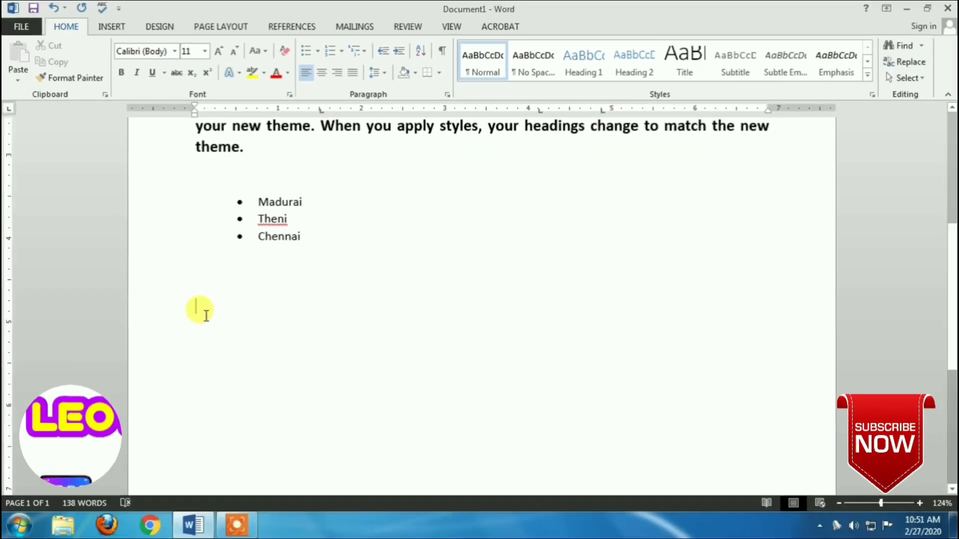
click(199, 313)
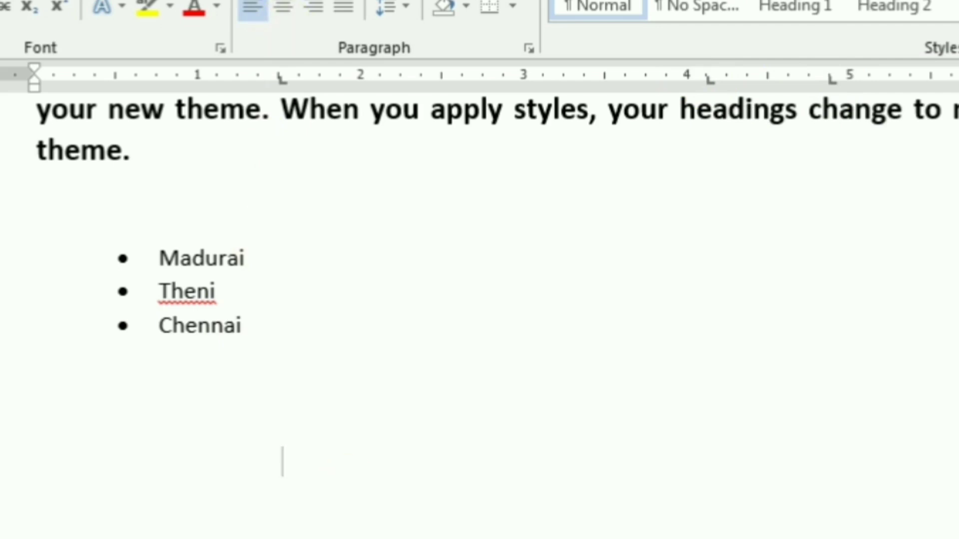
Enter Chennai, Madurai and Theni separated by tabs, correcting Madurai's capitalisation
text(hennai)
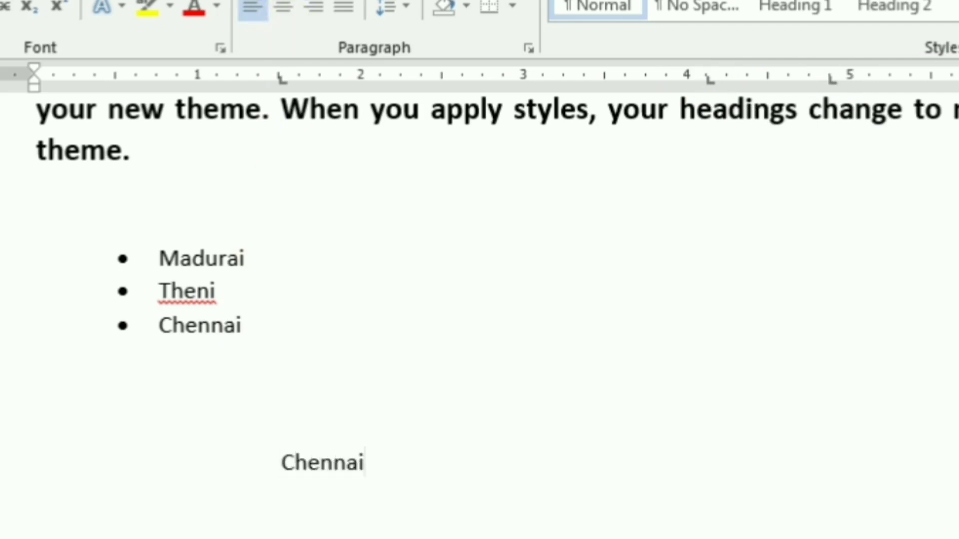
key(Tab)
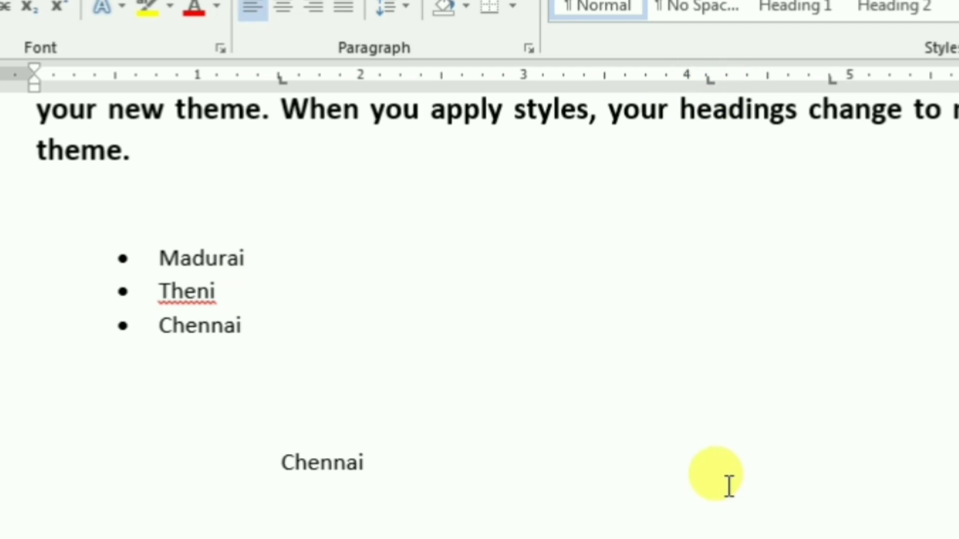
text(mADURAI)
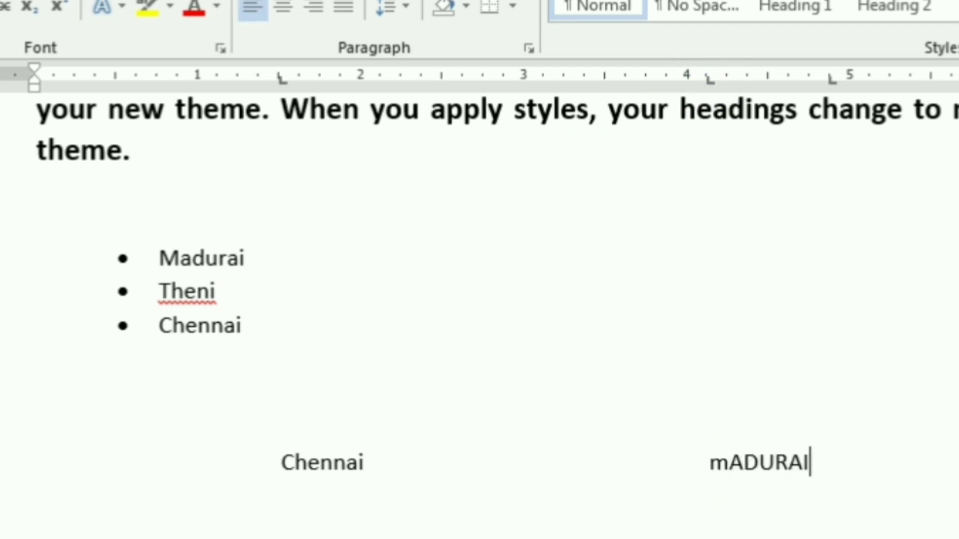
key(BackSpace)
key(BackSpace)
key(BackSpace)
key(BackSpace)
key(BackSpace)
key(BackSpace)
key(BackSpace)
text(Madurai)
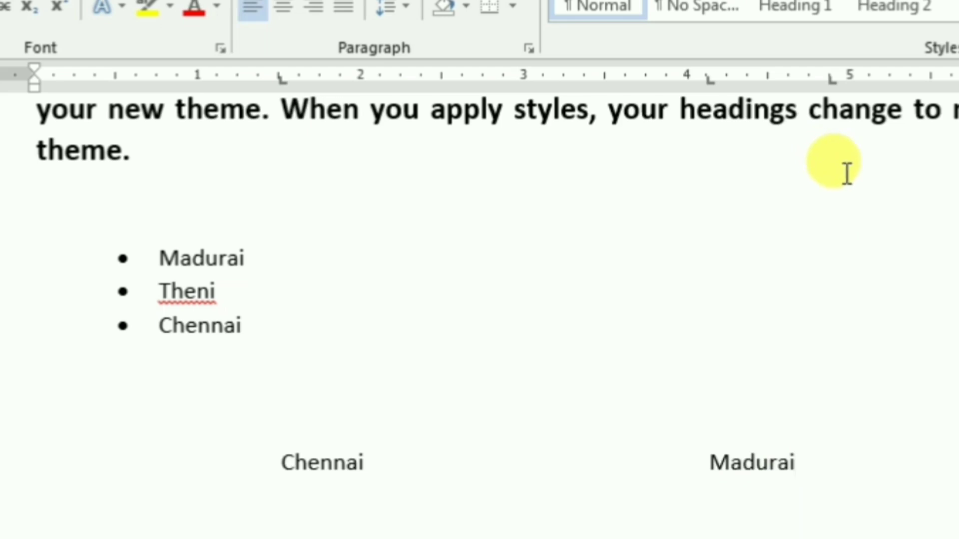
key(Tab)
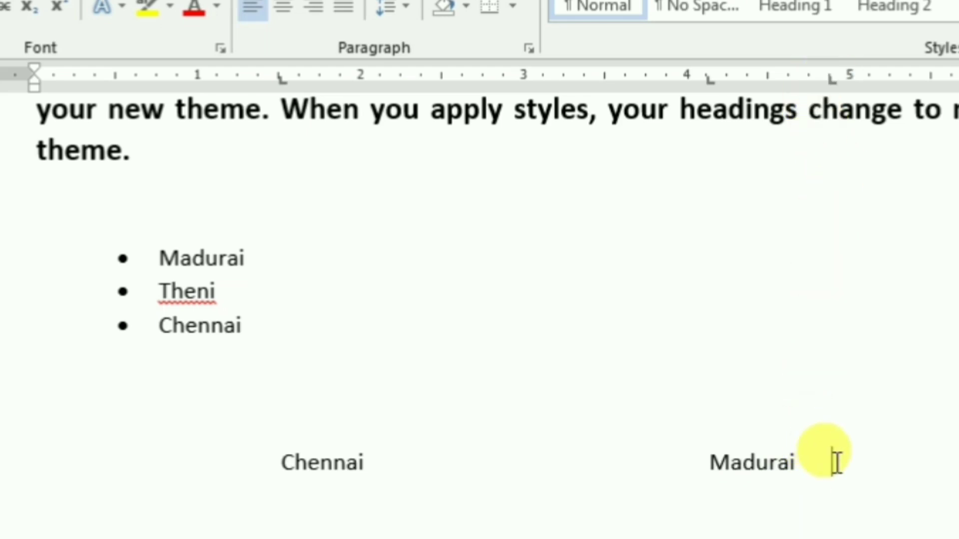
text(Theni)
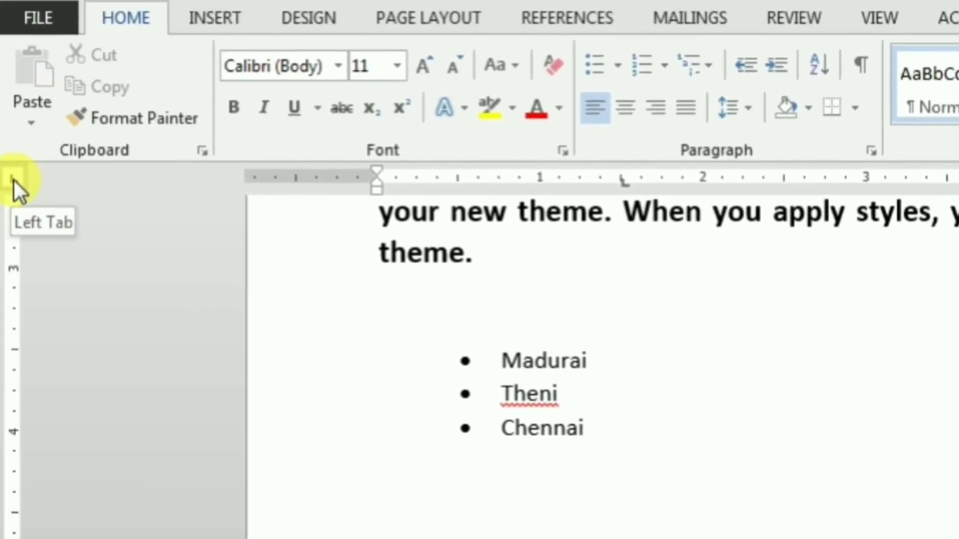
Add a centred tab stop near 1.5 inches and select Chennai on the tabbed line
click(14, 181)
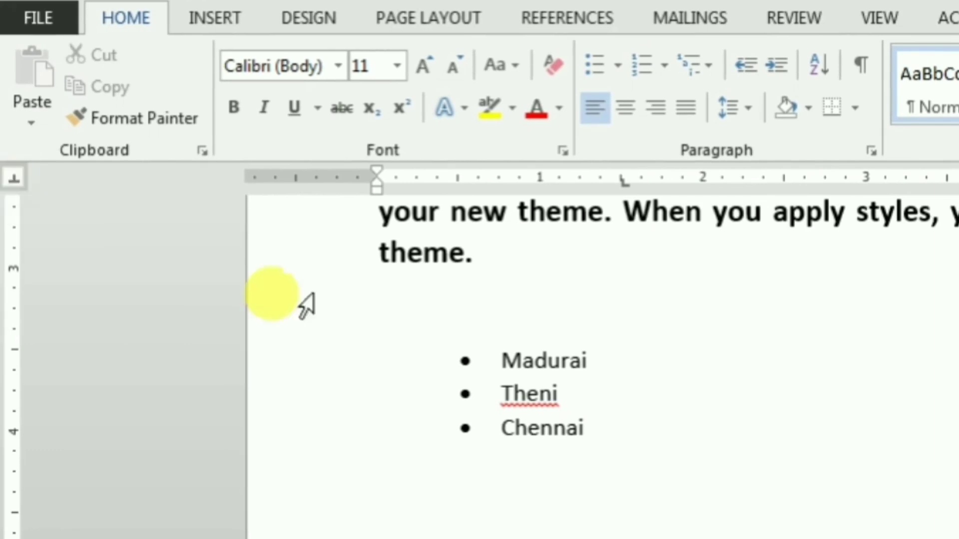
click(622, 181)
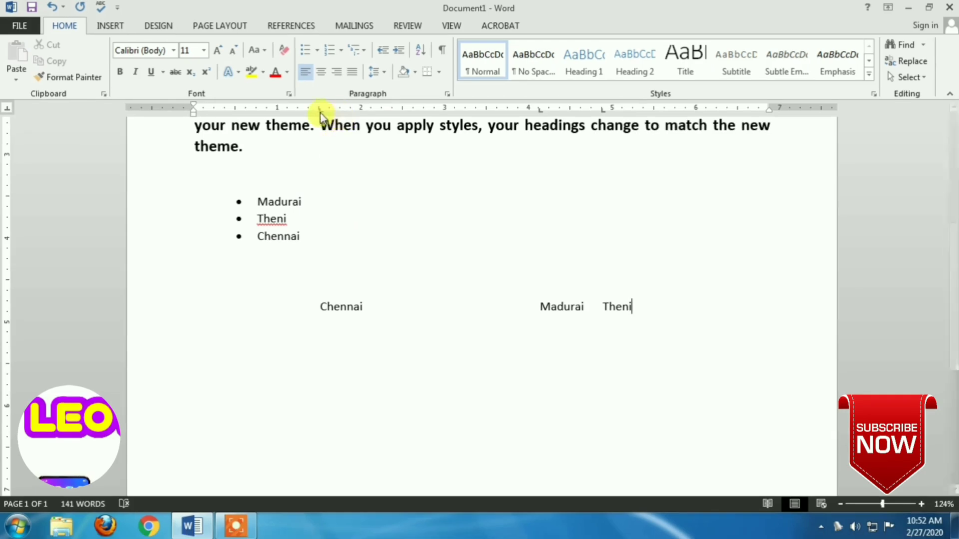
drag(360, 308, 314, 294)
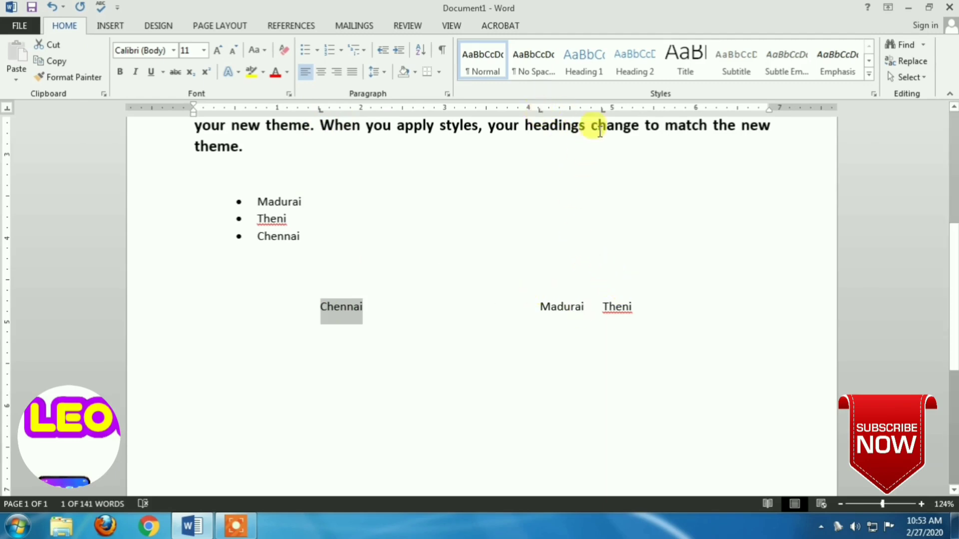
Clear all tab stops in the Tabs dialog and delete the Chennai, Madurai, Theni line
double_click(603, 111)
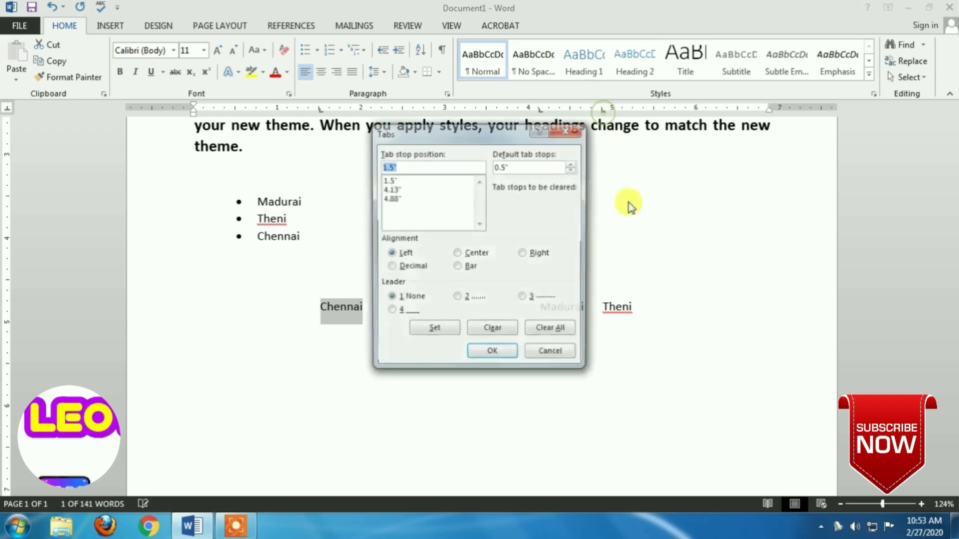
click(539, 327)
click(518, 353)
drag(490, 321, 195, 327)
key(Delete)
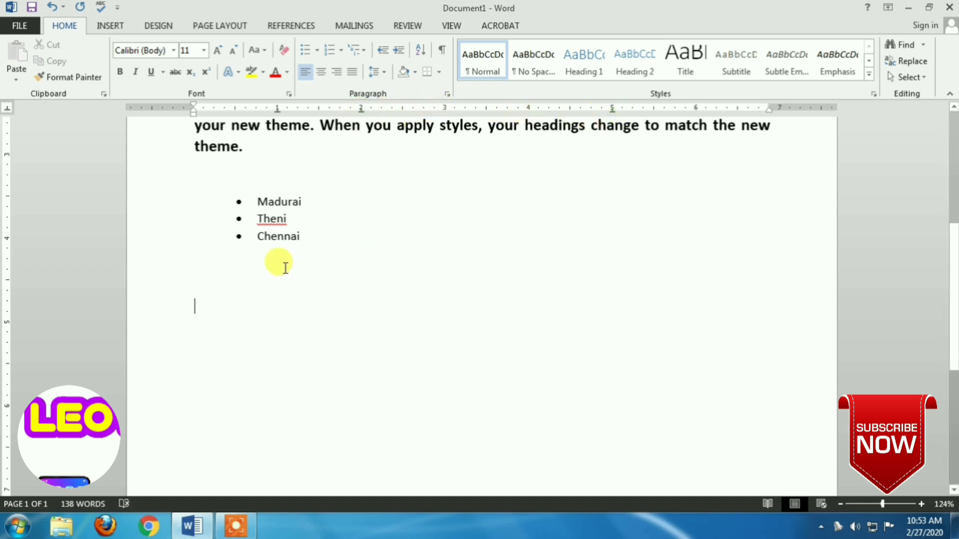
Place Theni, Chennai and Madurai at tab stops across the line, then delete that line
key(Tab)
key(Tab)
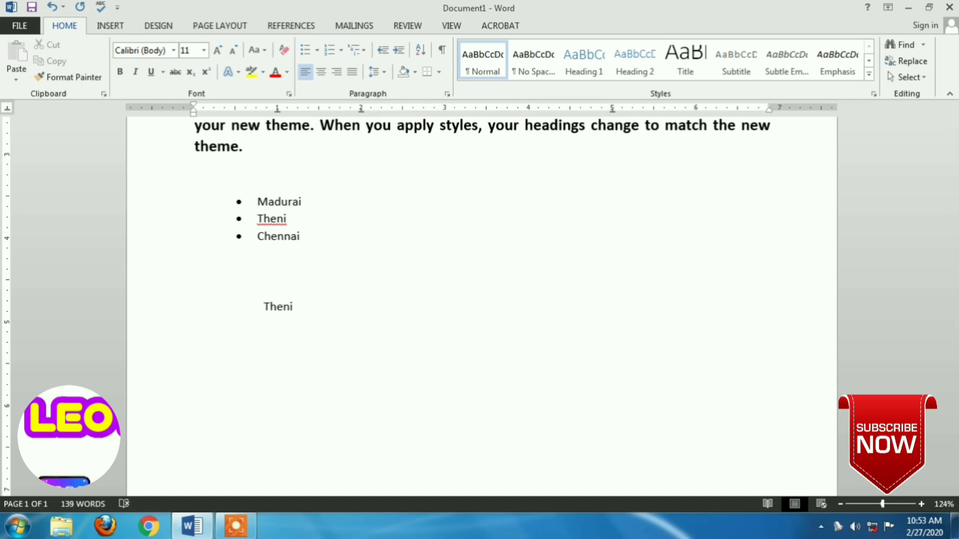
text(Theni)
key(Tab)
key(Tab)
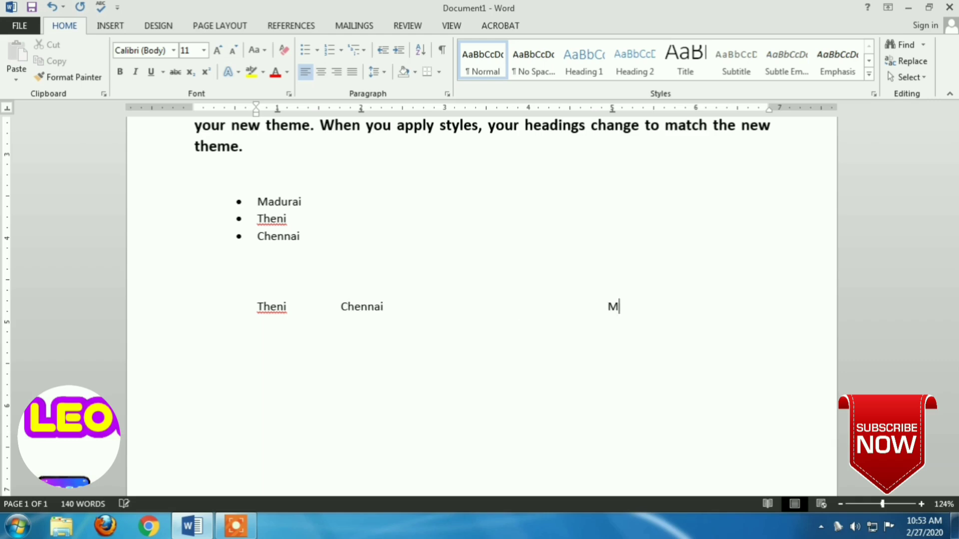
text(urai)
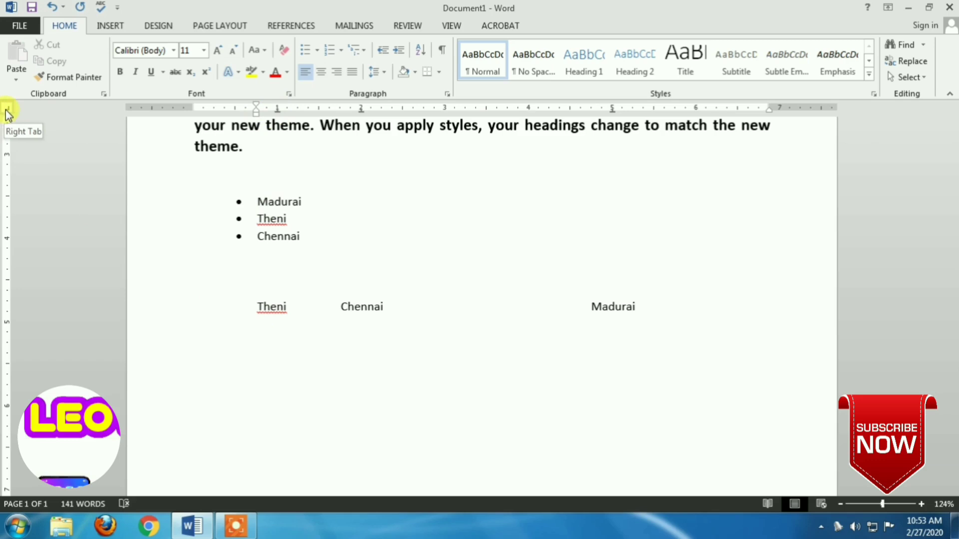
drag(659, 307, 181, 305)
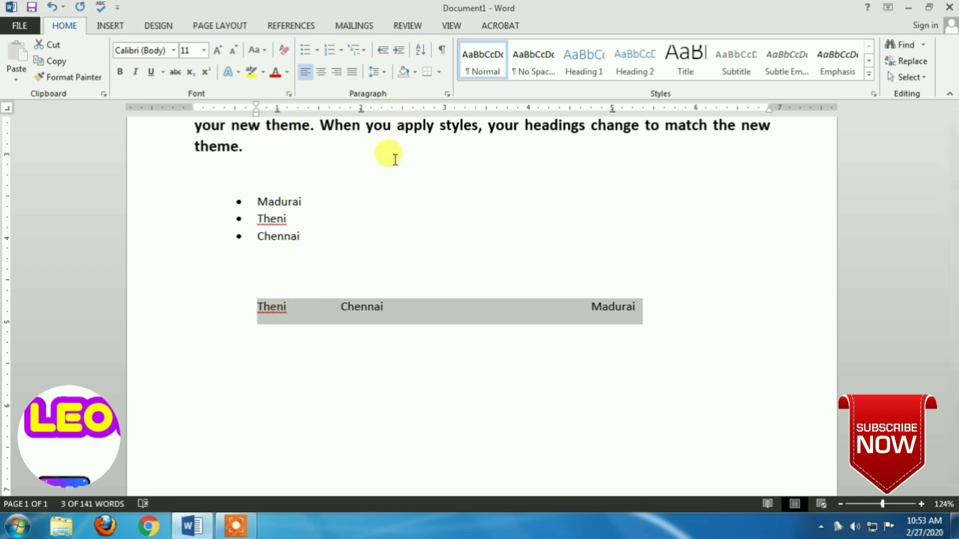
key(Delete)
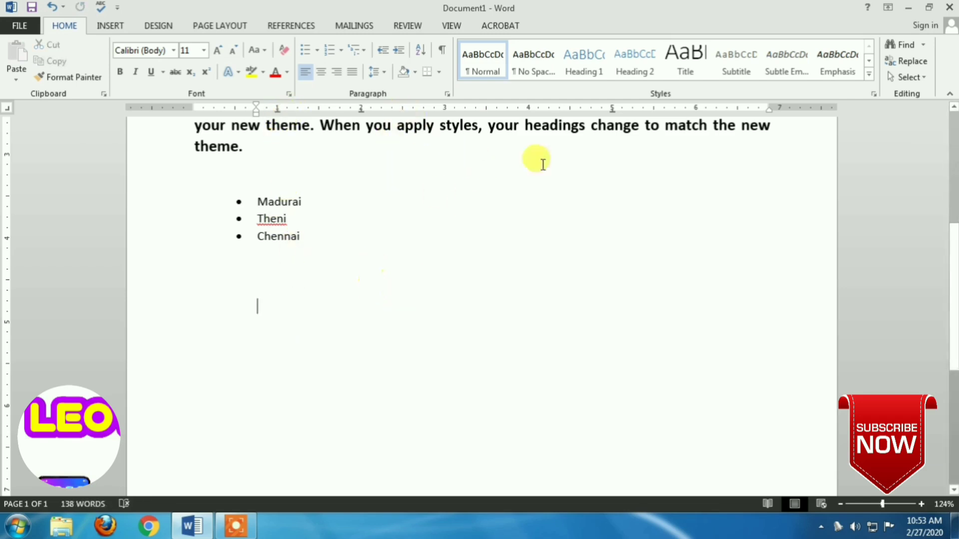
Clear all existing tab stops in the Tabs dialog and add a new tab stop
double_click(614, 108)
click(565, 332)
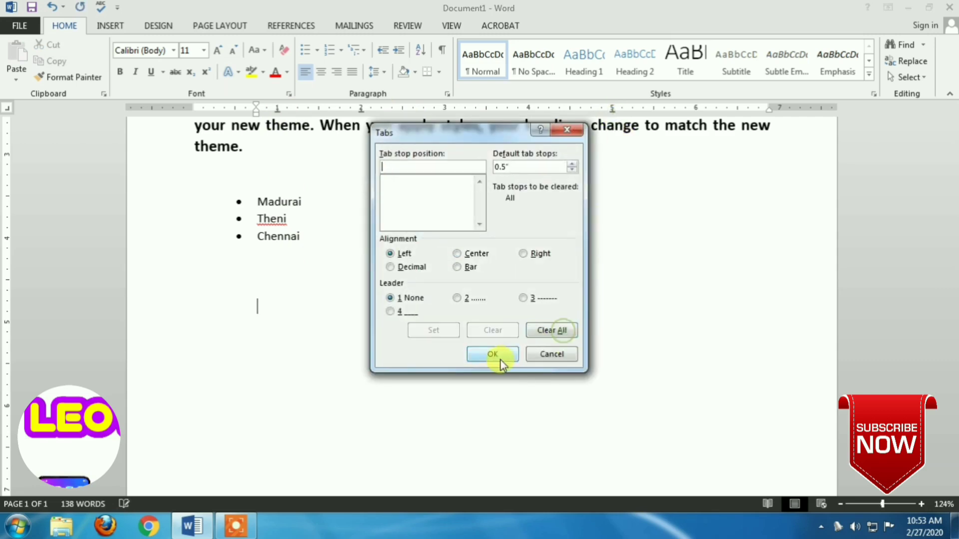
click(500, 356)
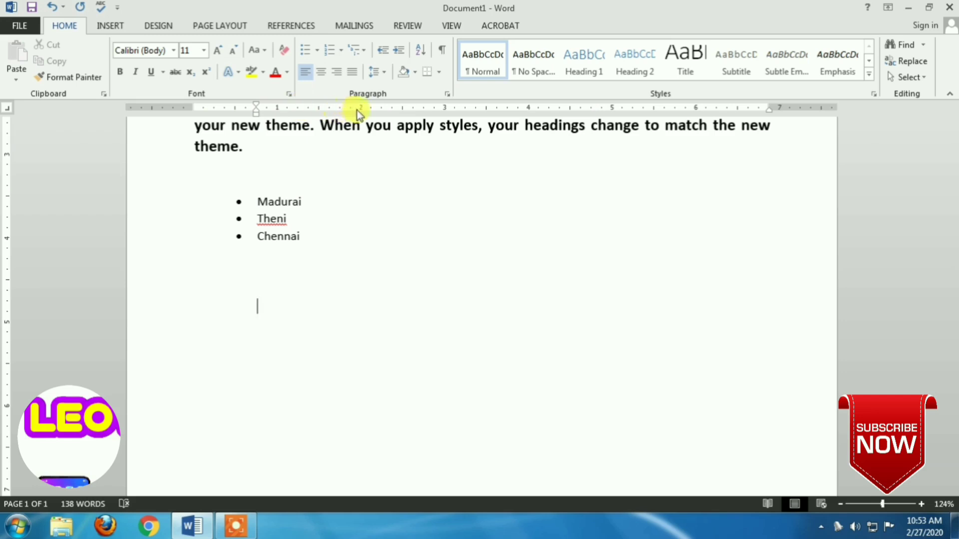
click(527, 108)
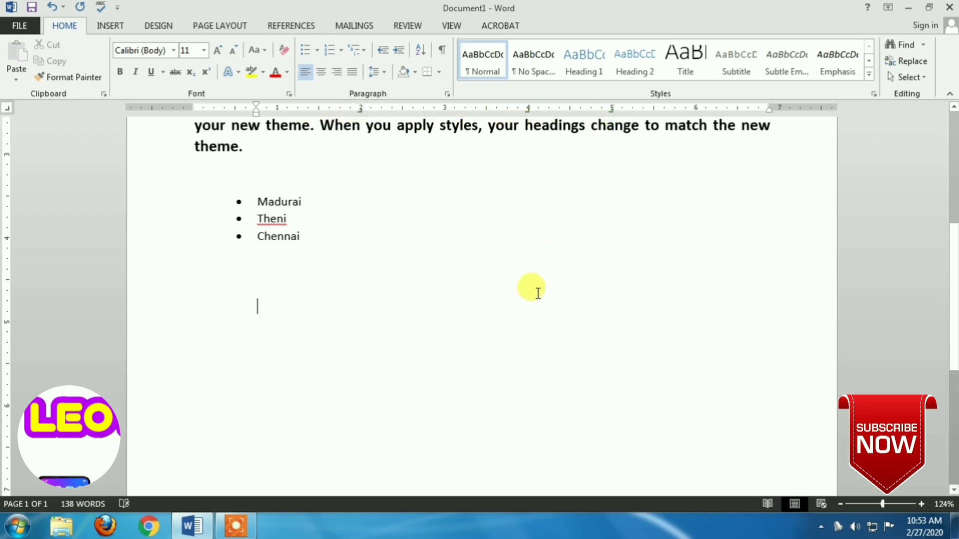
Enter 2.5, 5000, 4000 and 3200 separated by tabs, then delete the line
text(2.5	)
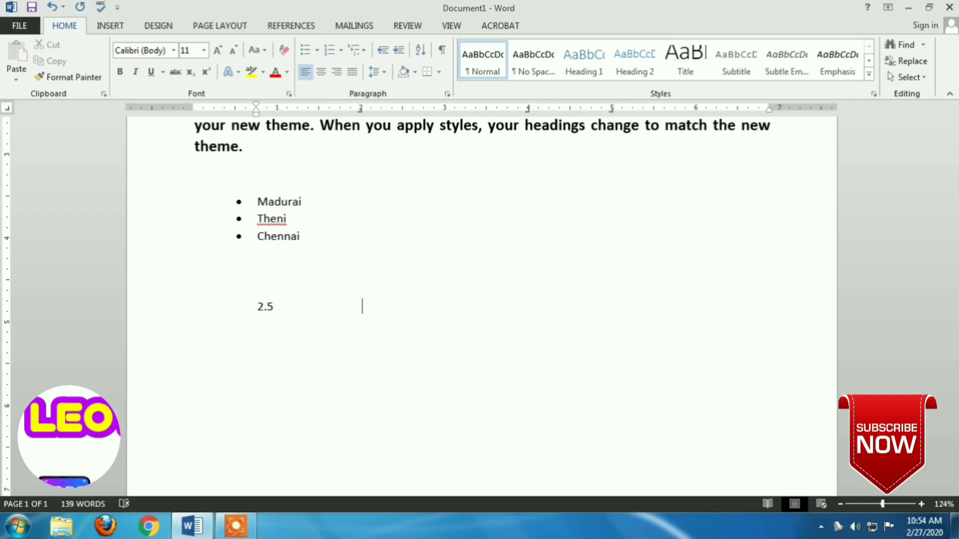
text(5000	4000)
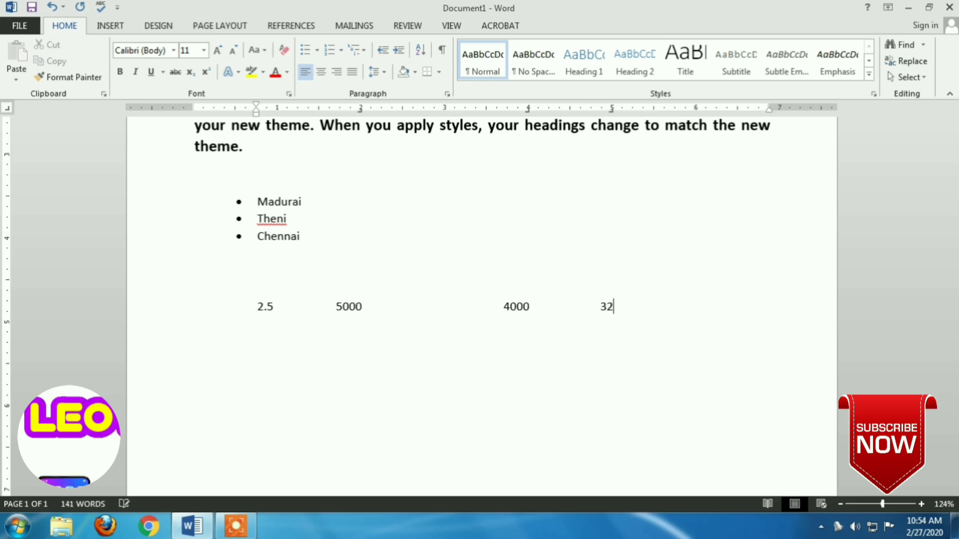
text(	3200)
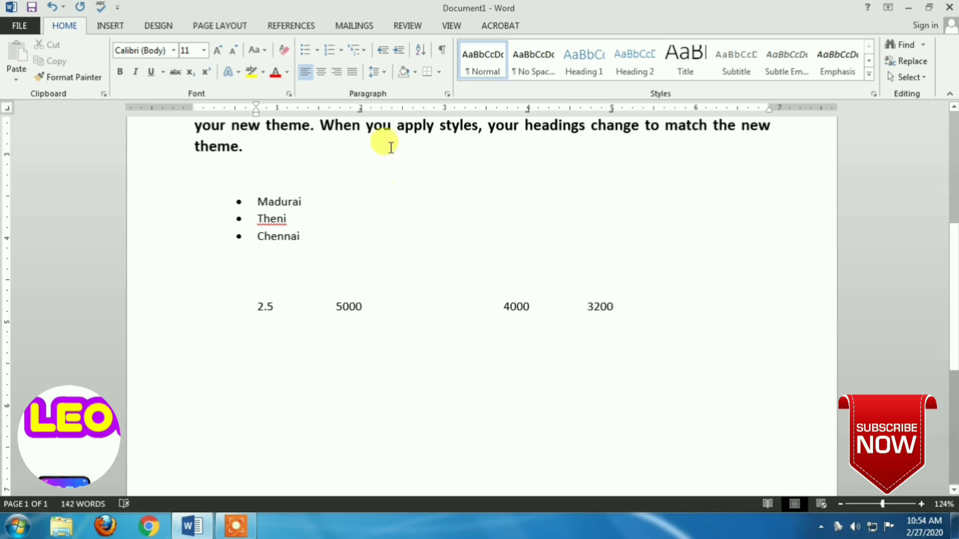
click(358, 309)
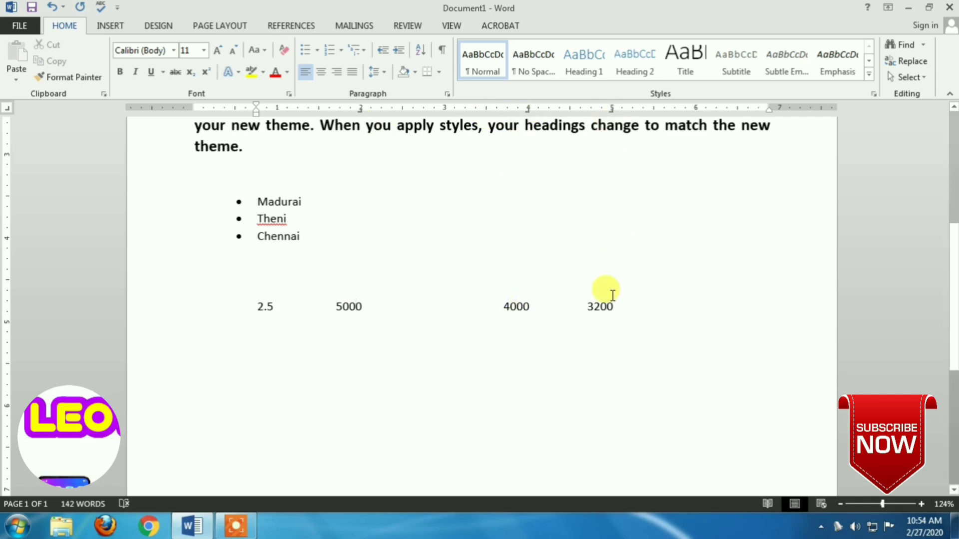
drag(615, 306, 189, 320)
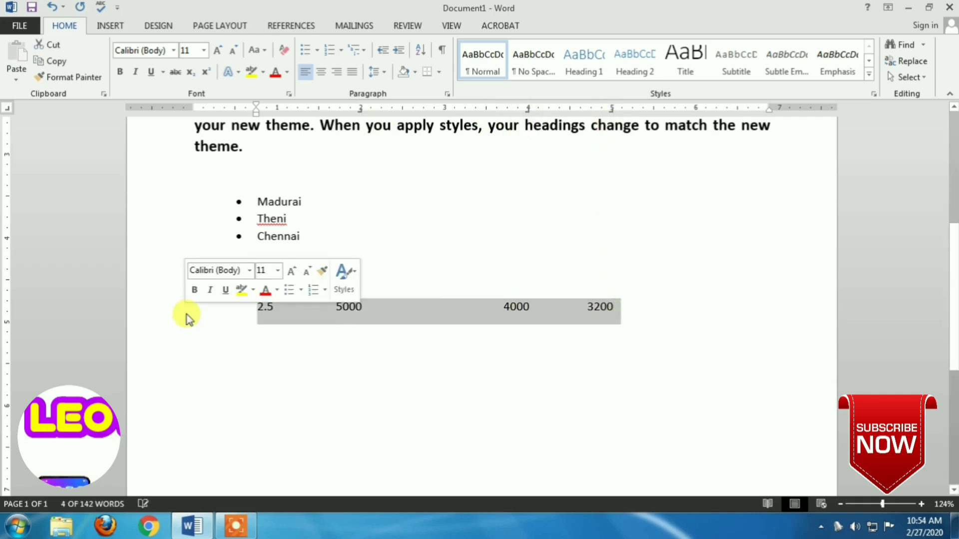
key(Delete)
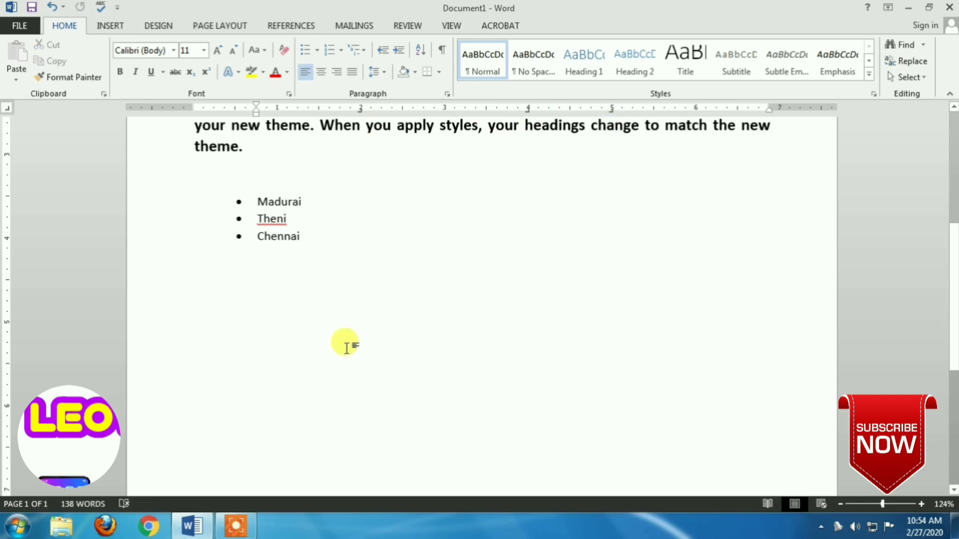
Scroll back up to the three bold justified paragraphs at the top of the page
scroll(338, 343, up, 5)
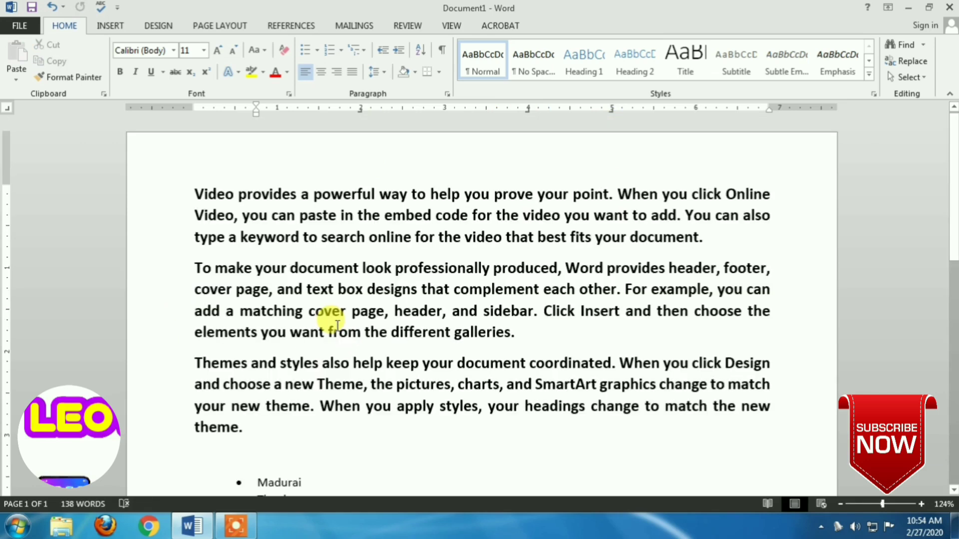